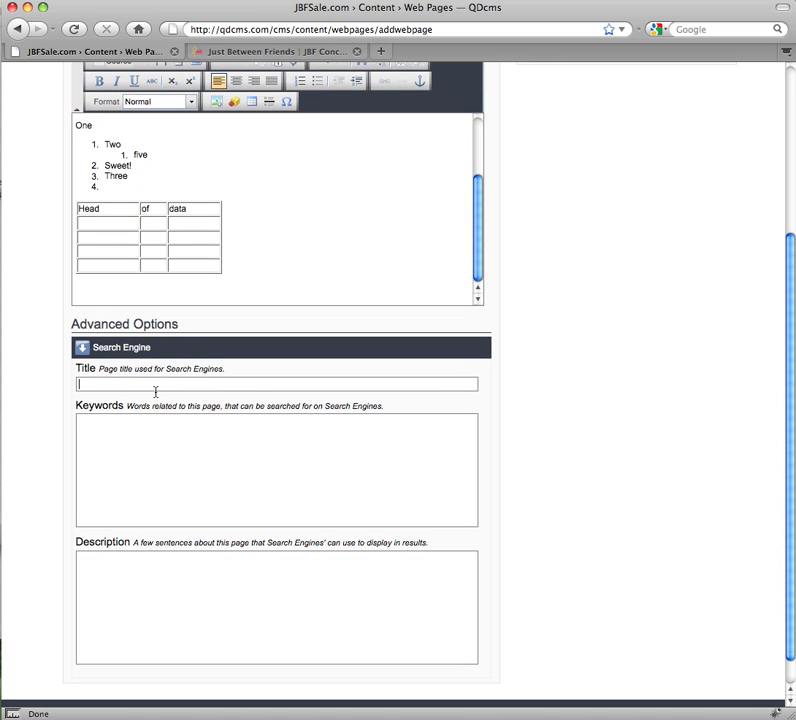
# Fill in the search engine title "SEO sort of things", description "Demo of WYSIWYG" and keywords "better, word, not Microsoft".
pyautogui.write('SEO sort of things')
pyautogui.press('Tab')
pyautogui.press('Tab')
pyautogui.write('Demo of WYSIWYG')
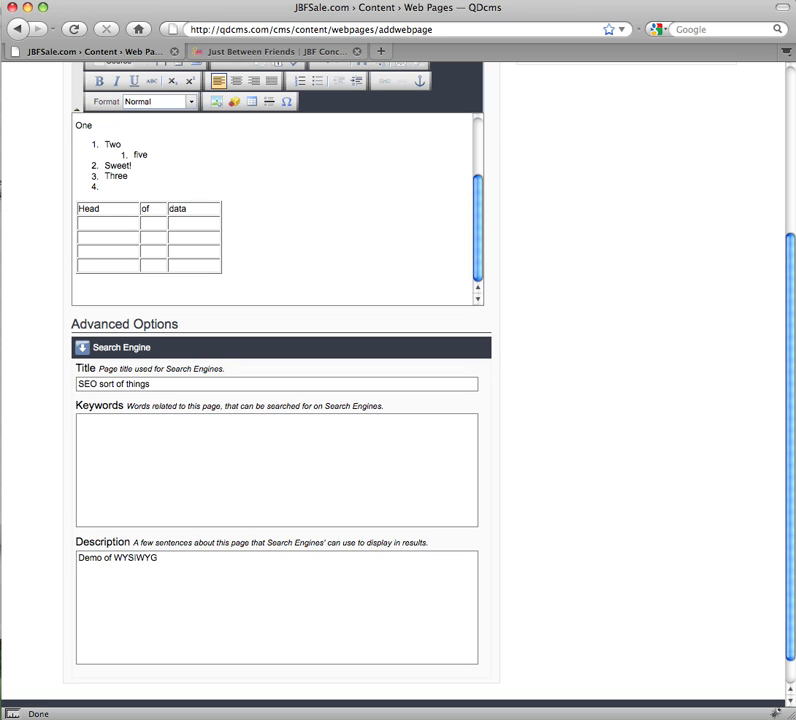
pyautogui.click(93, 449)
pyautogui.write('better, word, not Microsoft')
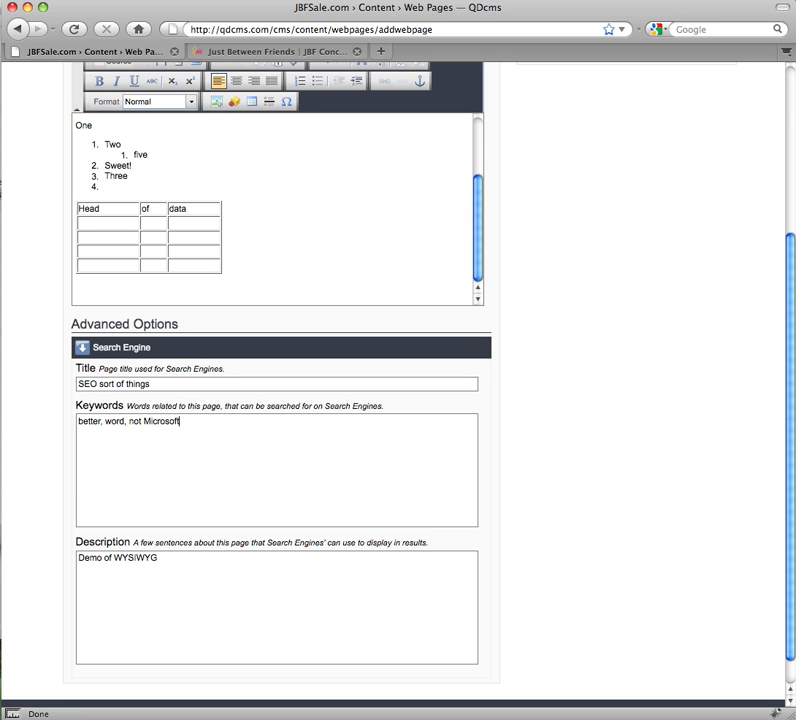
# Set the new web page's status to Published.
pyautogui.scroll(3, 93, 459)
pyautogui.scroll(5, 394, 334)
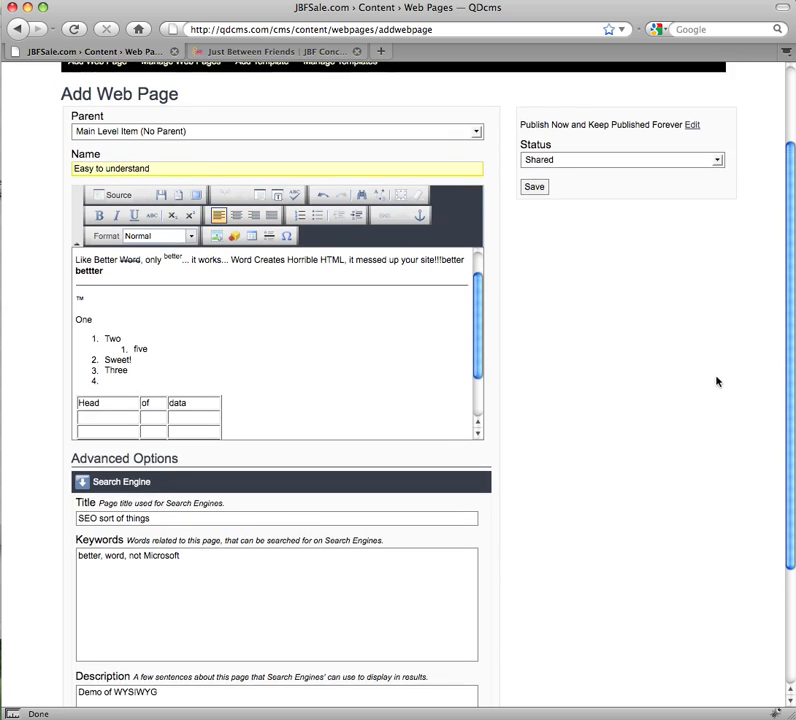
pyautogui.click(576, 211)
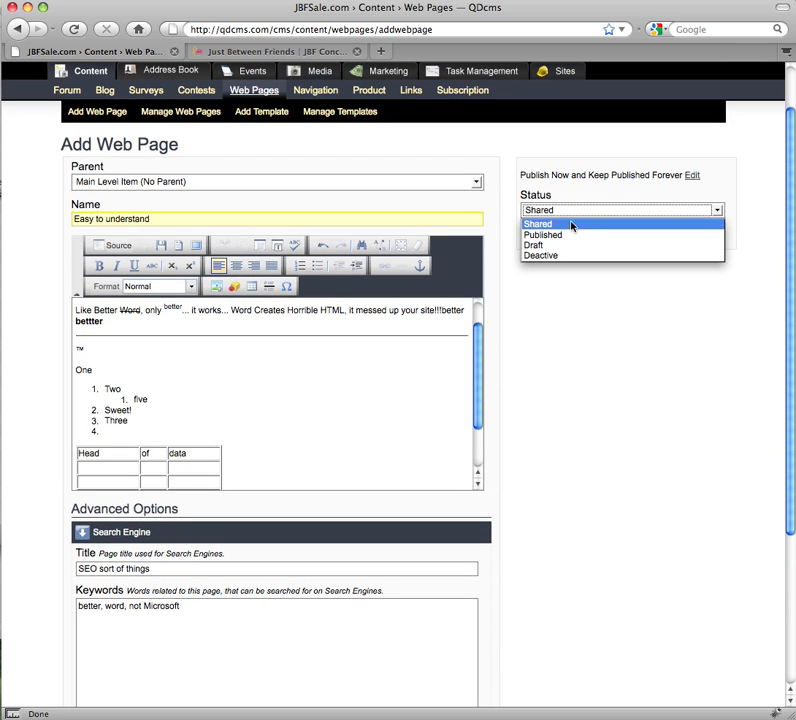
pyautogui.click(571, 236)
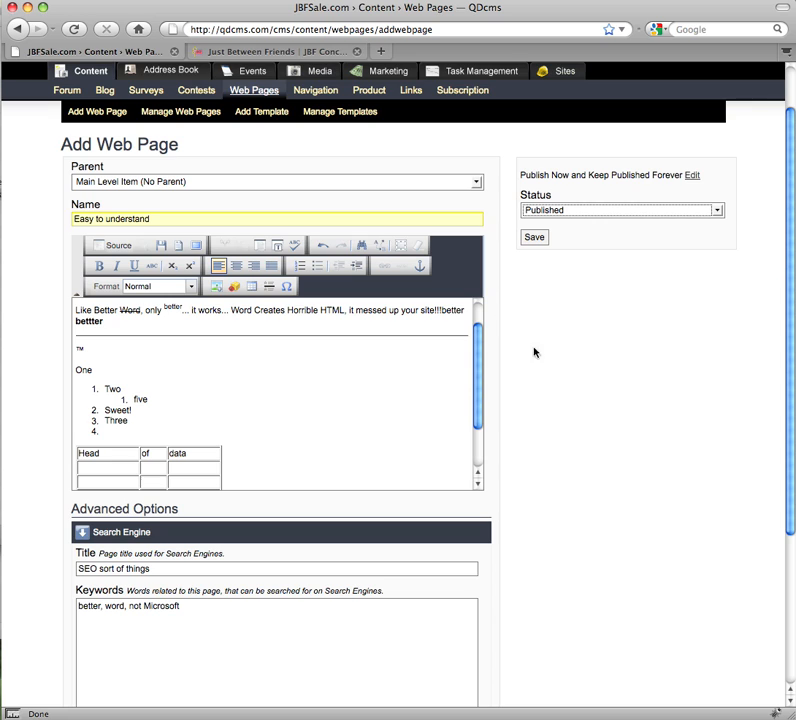
# Edit the page's publishing period and set its end date to 12/31/2009.
pyautogui.click(691, 180)
pyautogui.click(691, 178)
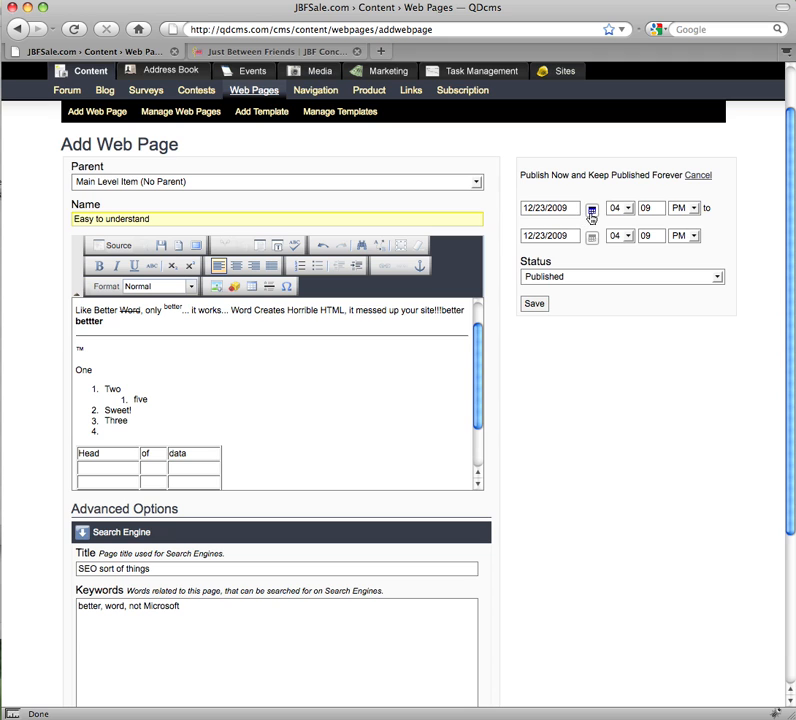
pyautogui.click(591, 238)
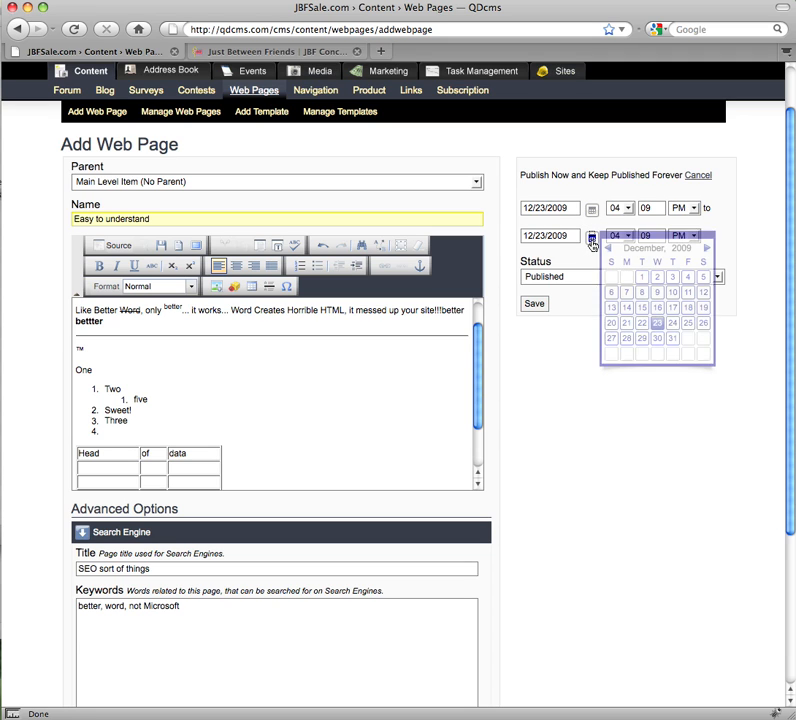
pyautogui.click(671, 340)
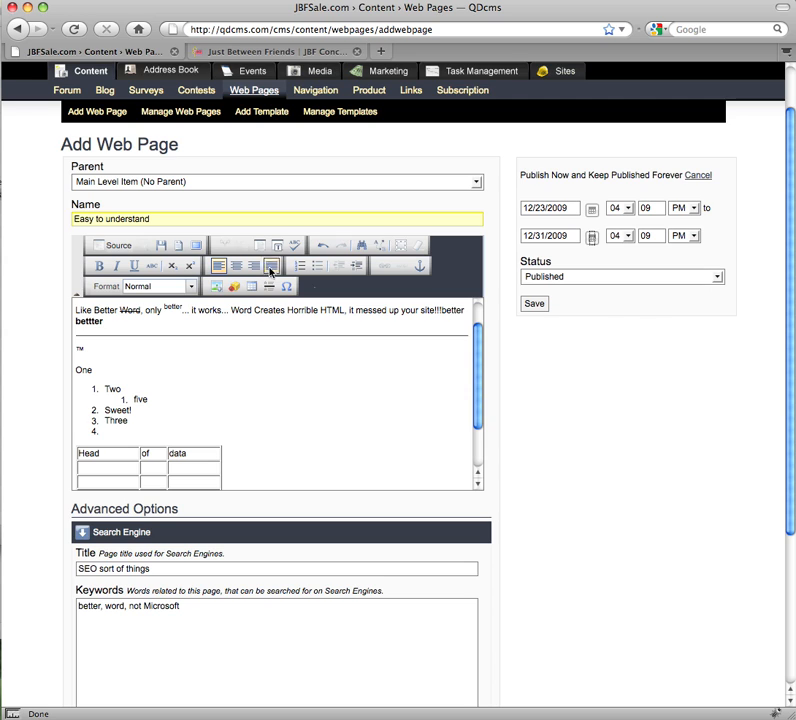
# Rename the page "Timely Content!" and add the line "QuantumDelta will help you!" above the horizontal rule in the body.
pyautogui.moveTo(171, 220); pyautogui.dragTo(31, 211)
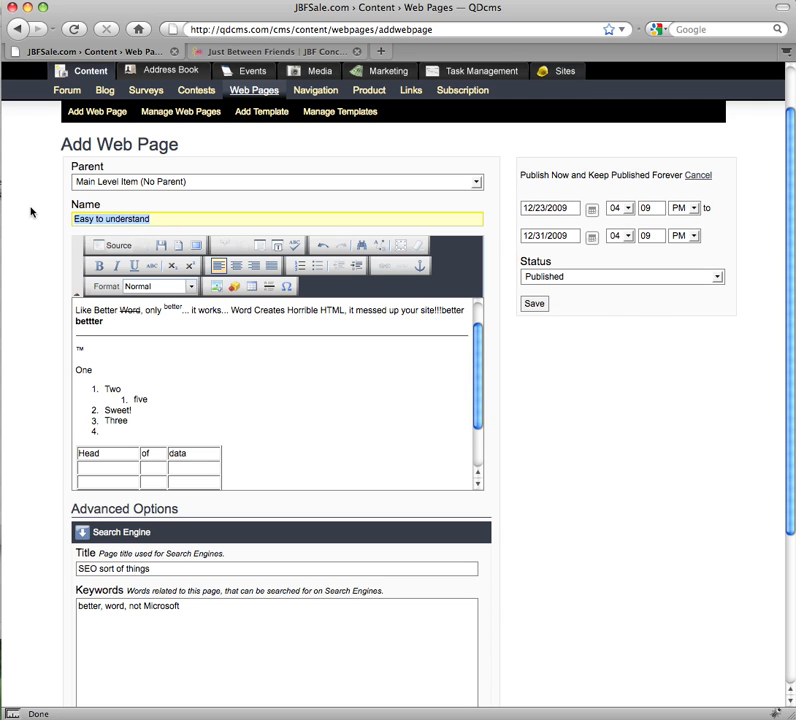
pyautogui.write('Timely Content!')
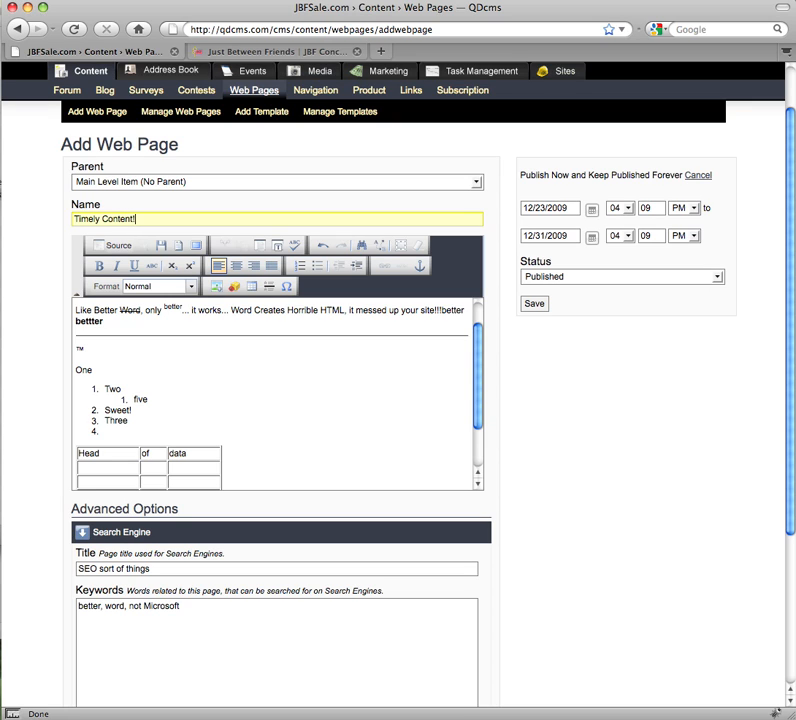
pyautogui.click(113, 329)
pyautogui.press('Return')
pyautogui.write('QuantumDelta')
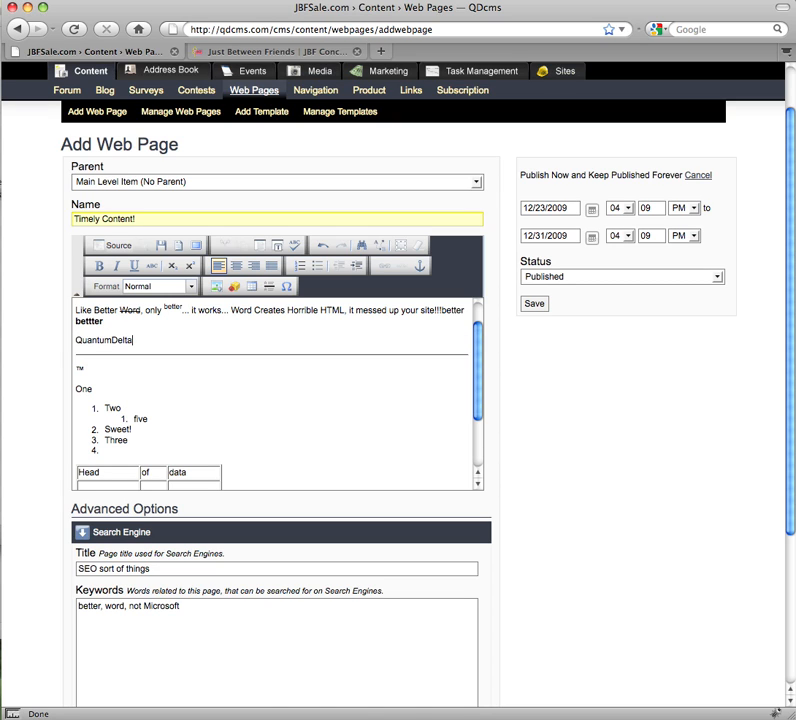
pyautogui.write(' will help you!')
pyautogui.scroll(1, 474, 355)
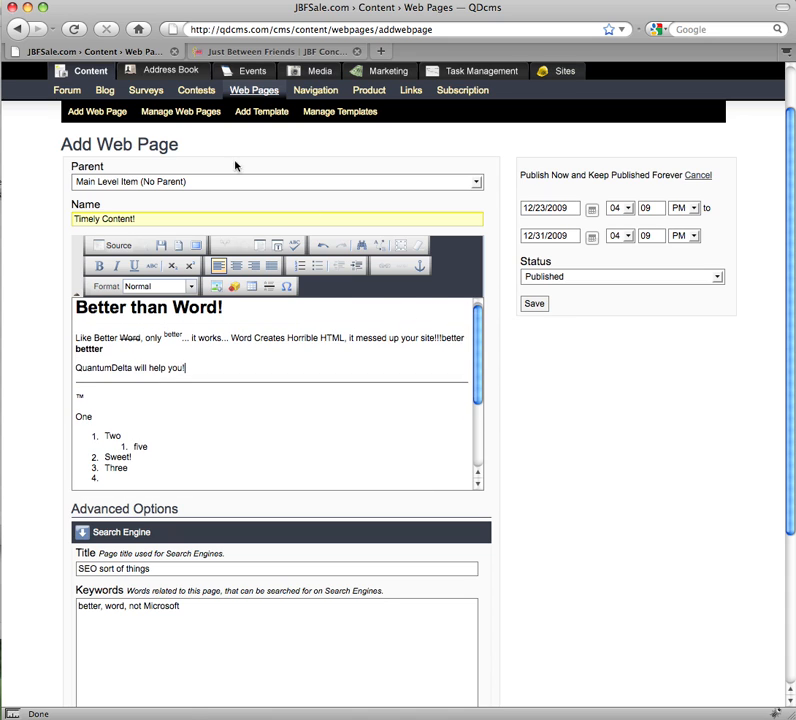
# Look over the live JBF Concept page and open JBF Concept for editing from the list of managed web pages.
pyautogui.click(196, 113)
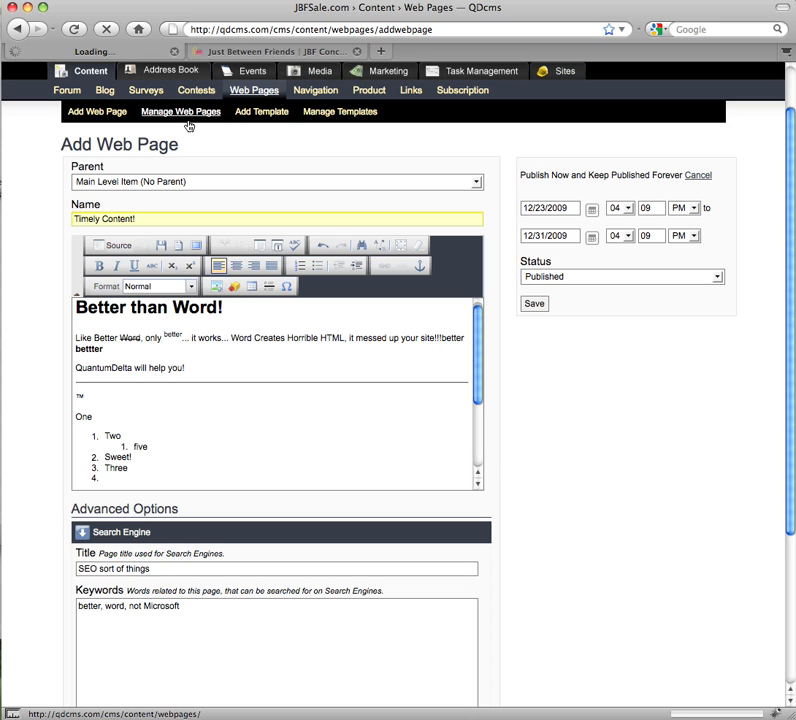
pyautogui.click(226, 51)
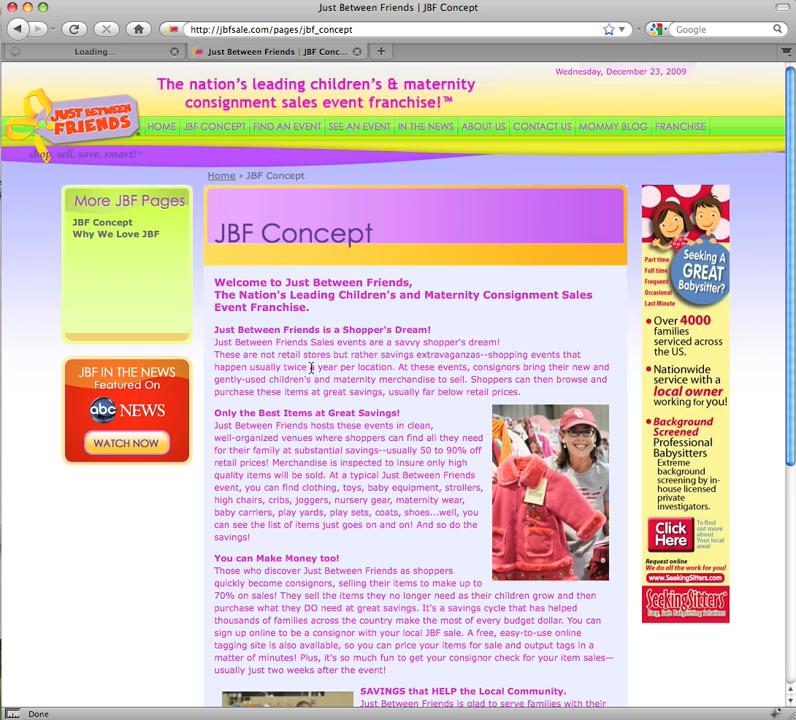
pyautogui.scroll(-2, 298, 440)
pyautogui.scroll(2, 296, 450)
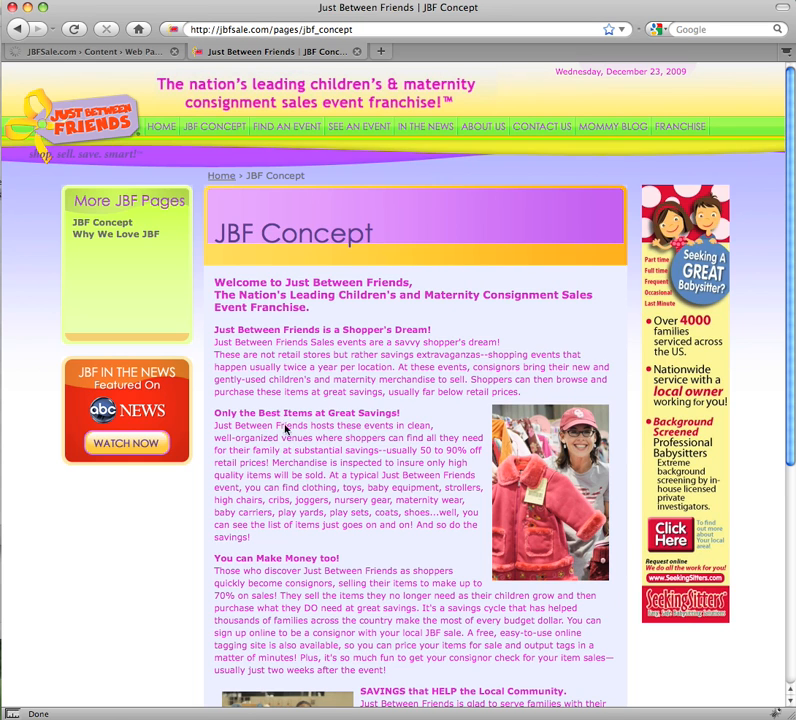
pyautogui.click(78, 51)
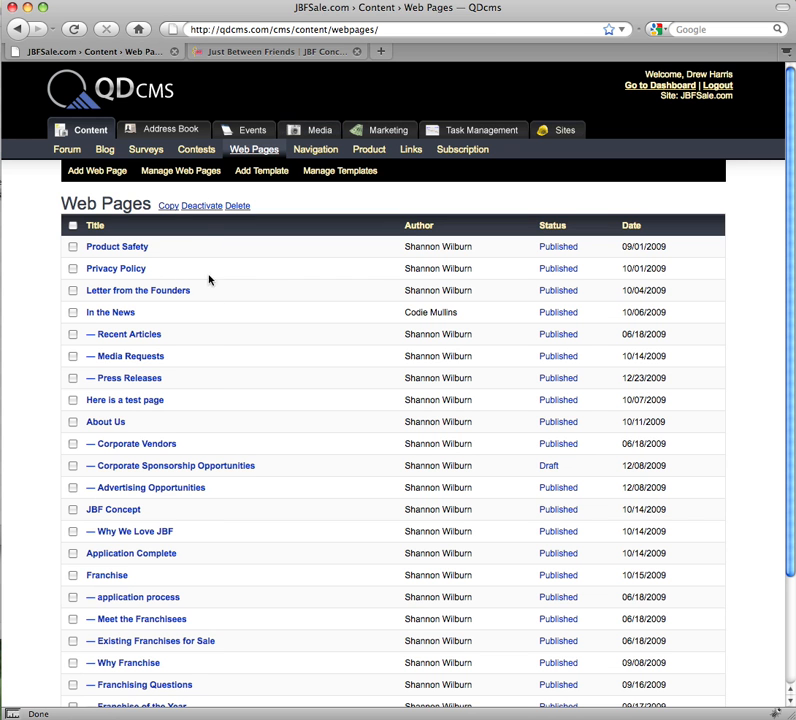
pyautogui.click(113, 511)
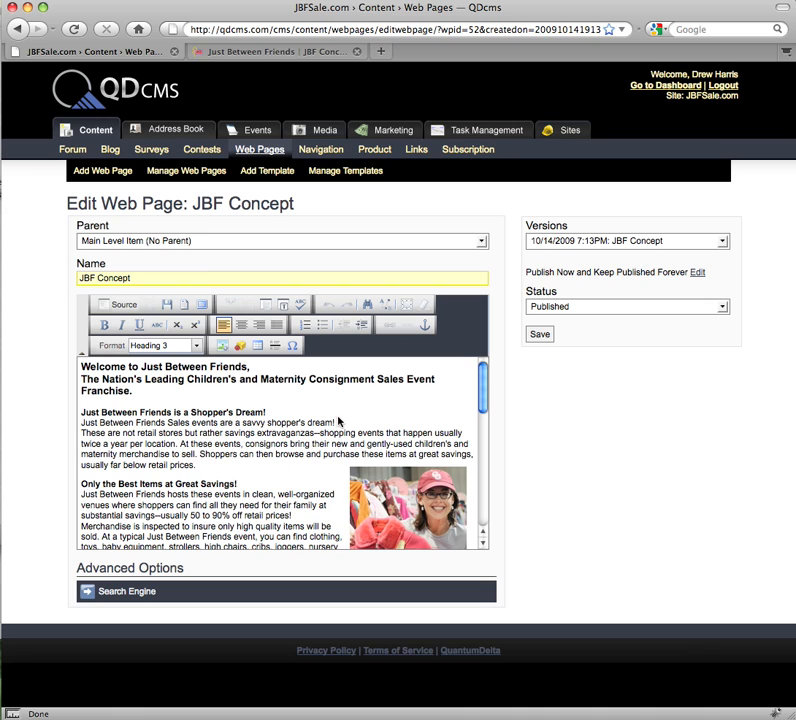
# Compare the 06/18/2009 2:04PM and 10/06/2009 2:25PM versions of the page, returning to the 10/14/2009 7:13PM version.
pyautogui.click(609, 245)
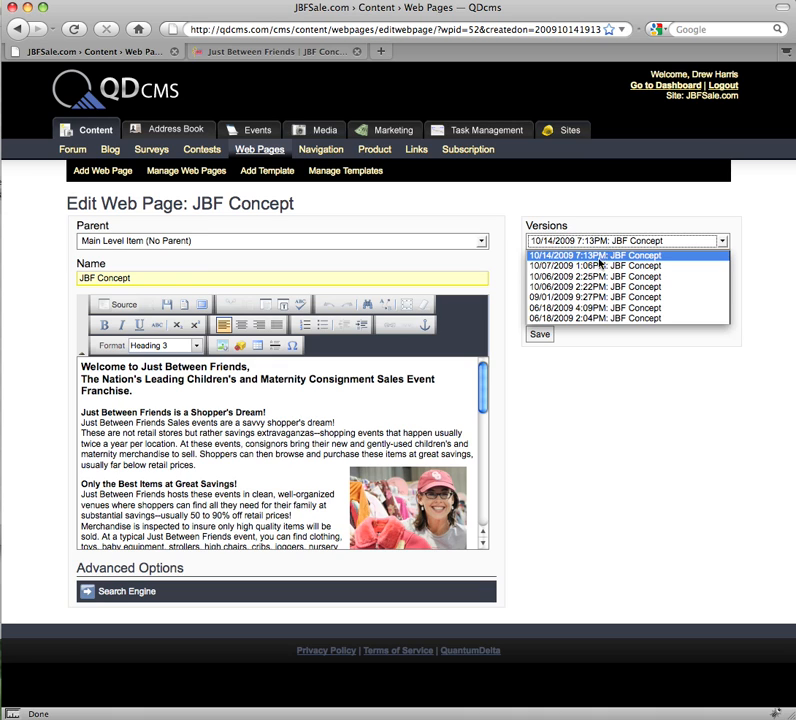
pyautogui.click(589, 319)
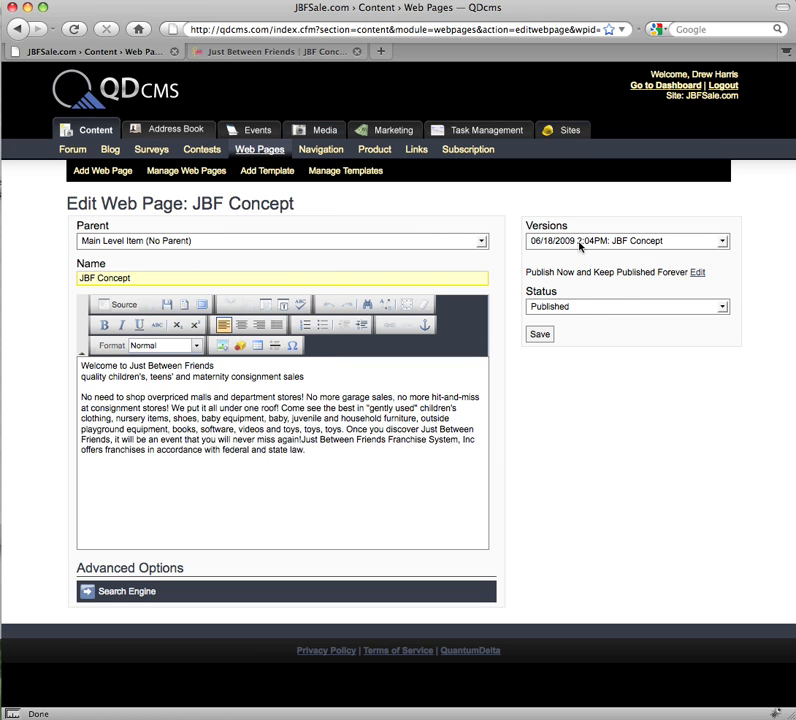
pyautogui.click(531, 242)
pyautogui.click(577, 280)
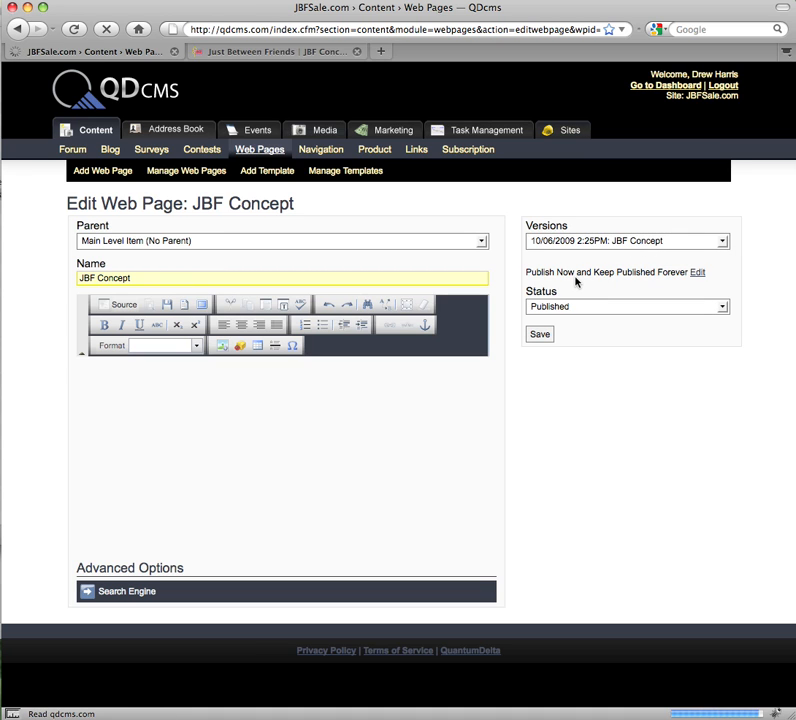
pyautogui.click(575, 244)
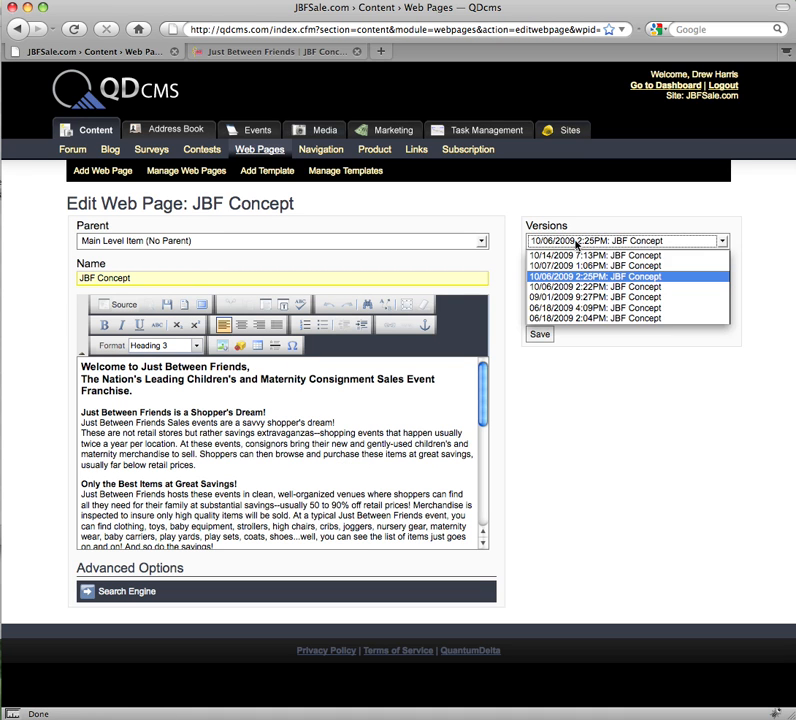
pyautogui.click(575, 255)
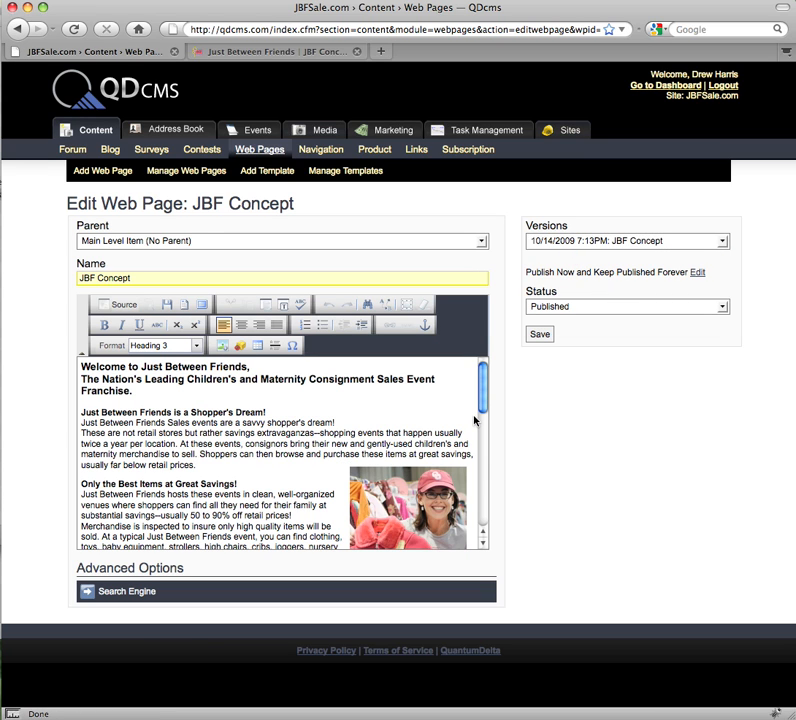
# Load the 10/06/2009 2:25PM version and place the text cursor before "Just Between Friends Sales events" in the body.
pyautogui.click(608, 242)
pyautogui.click(608, 276)
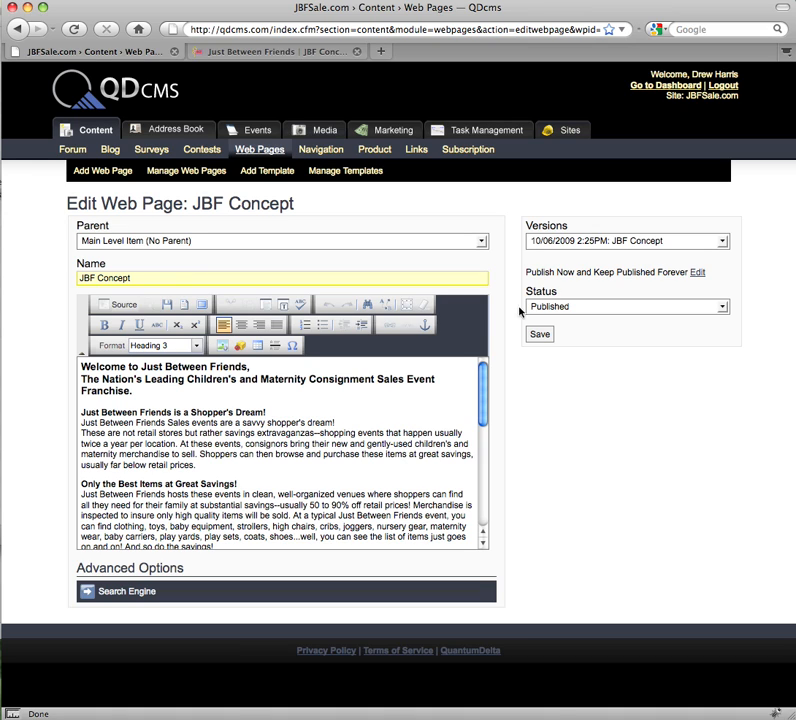
pyautogui.click(81, 412)
pyautogui.click(81, 426)
# Start inserting an image, choosing the large size of the orange snail toy from the "Shared 5 - Outside Toys" album.
pyautogui.click(221, 347)
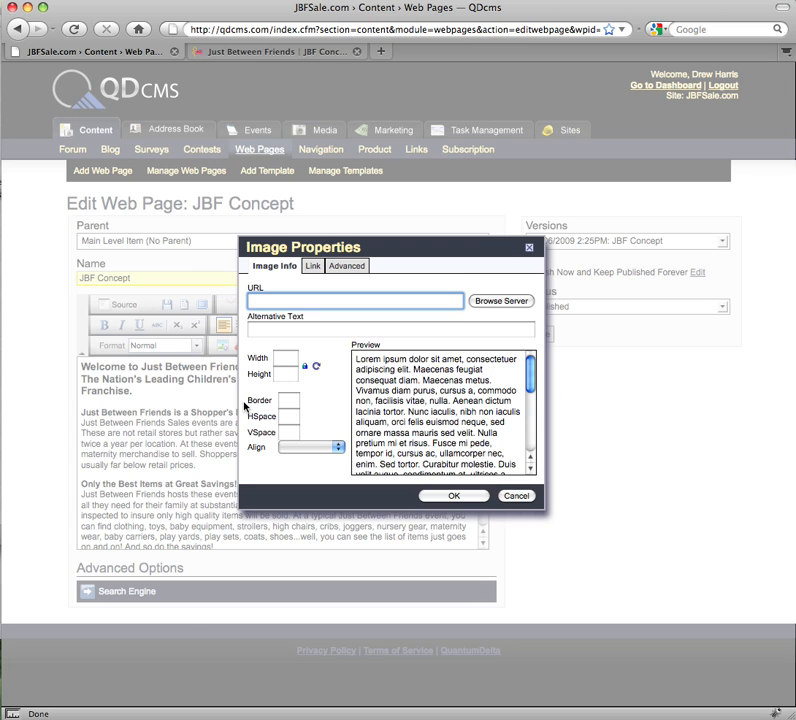
pyautogui.click(518, 496)
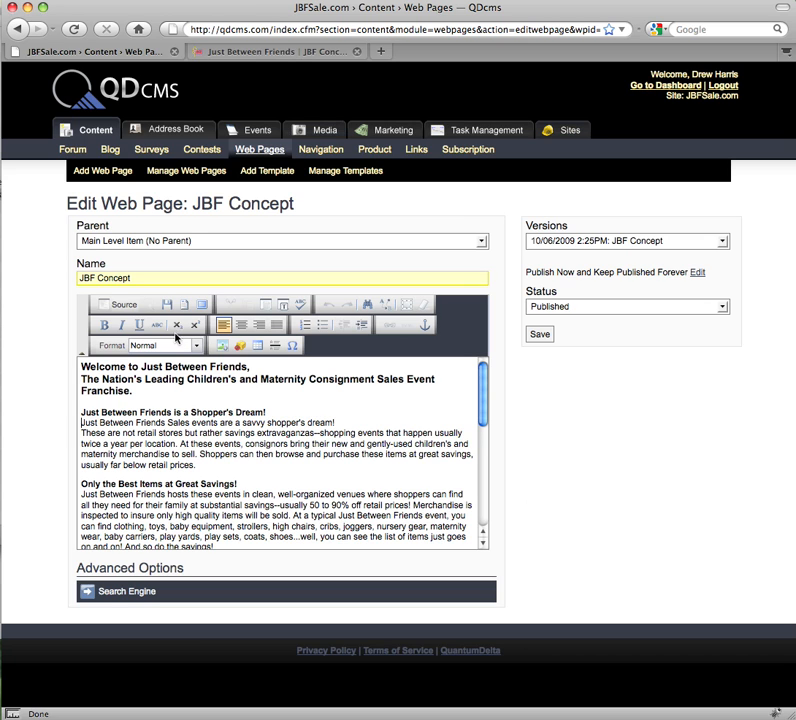
pyautogui.click(222, 347)
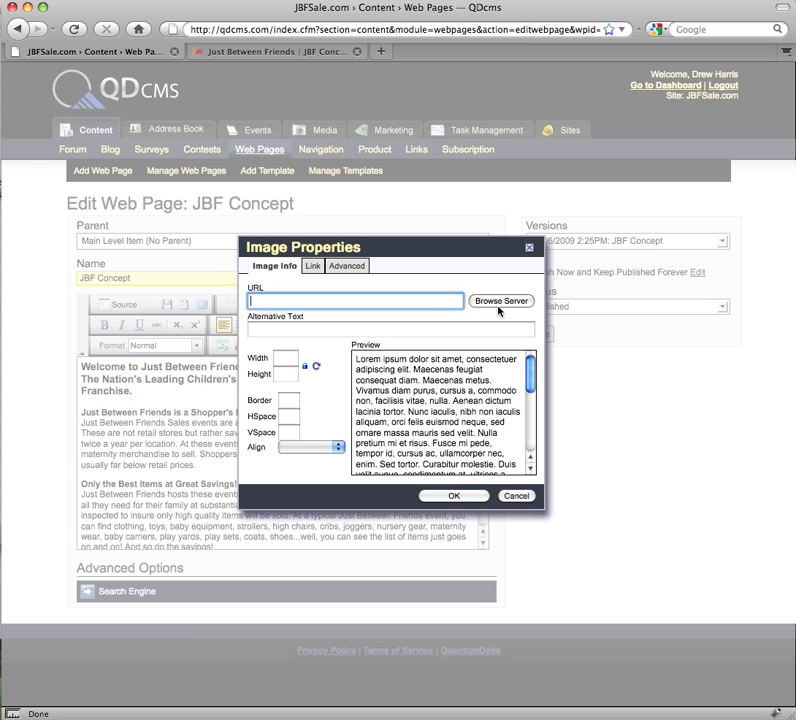
pyautogui.click(500, 302)
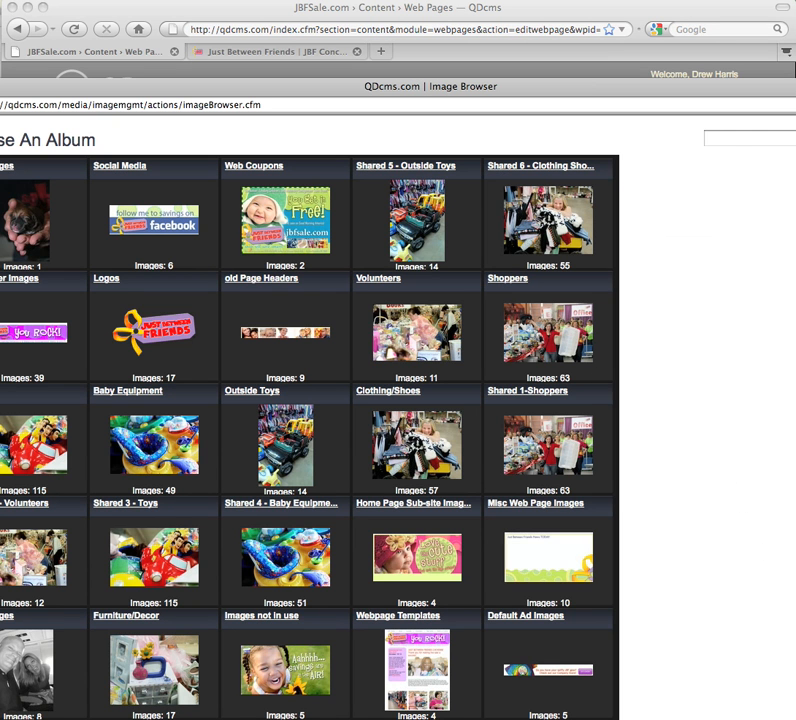
pyautogui.moveTo(795, 719); pyautogui.dragTo(670, 657)
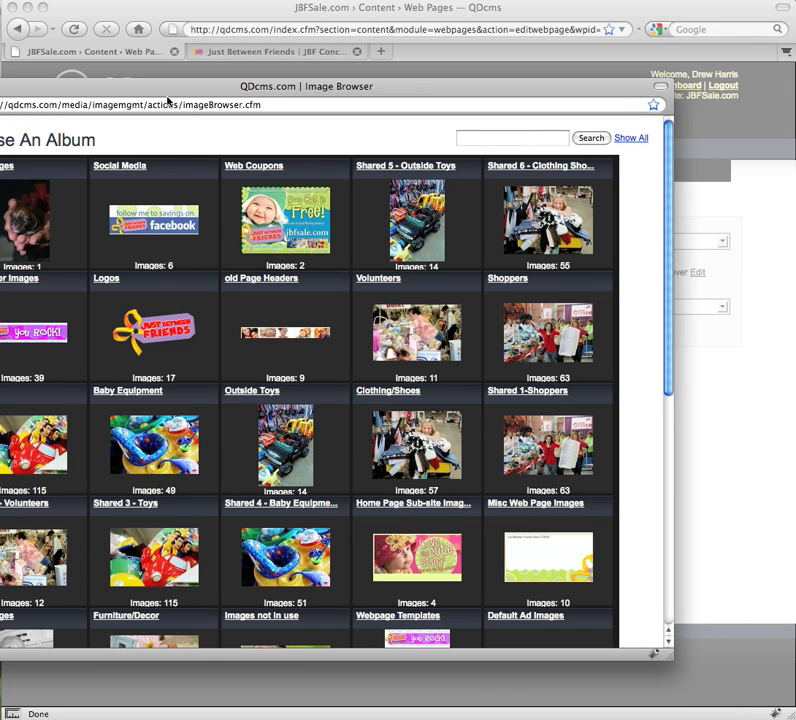
pyautogui.moveTo(167, 90); pyautogui.dragTo(251, 90)
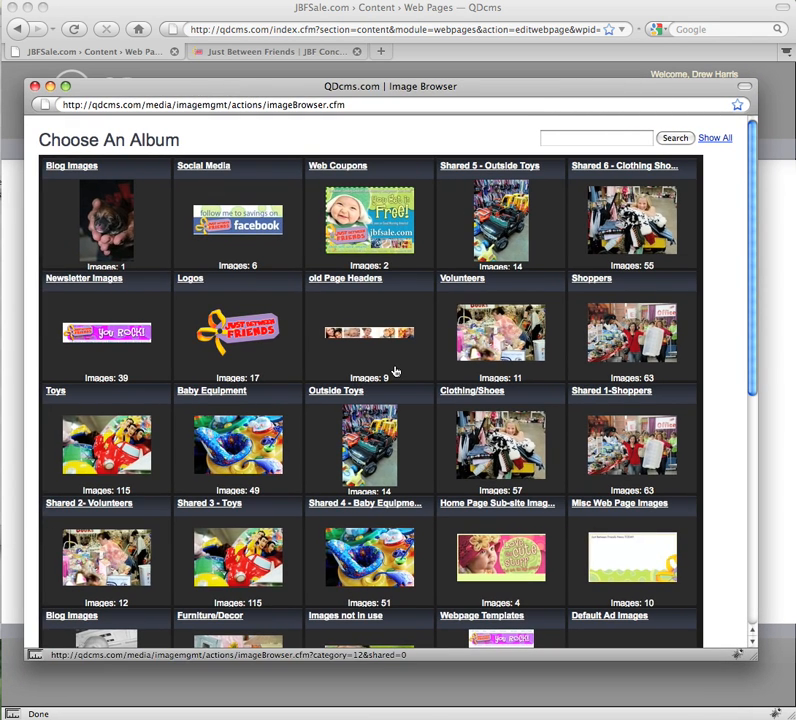
pyautogui.click(489, 169)
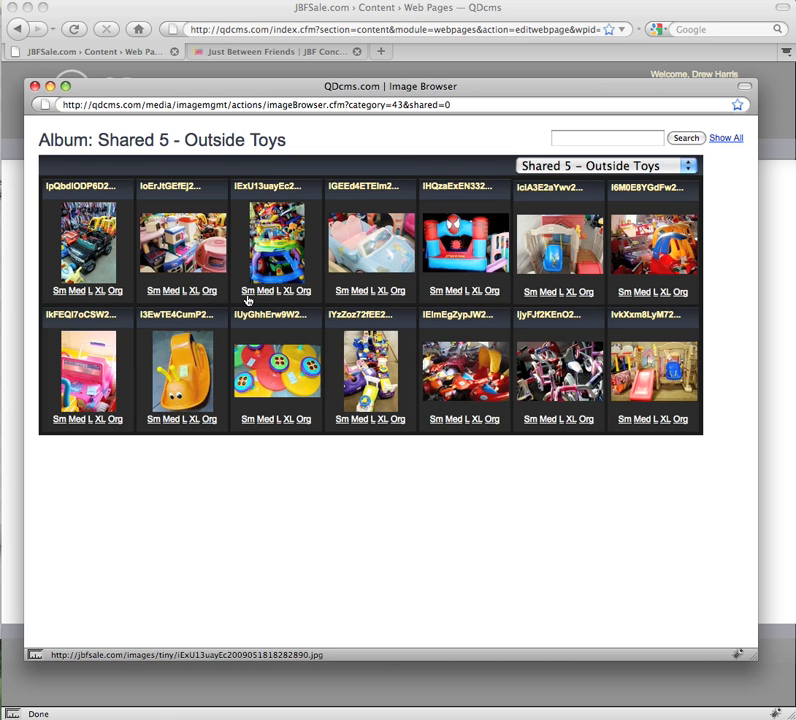
pyautogui.click(186, 424)
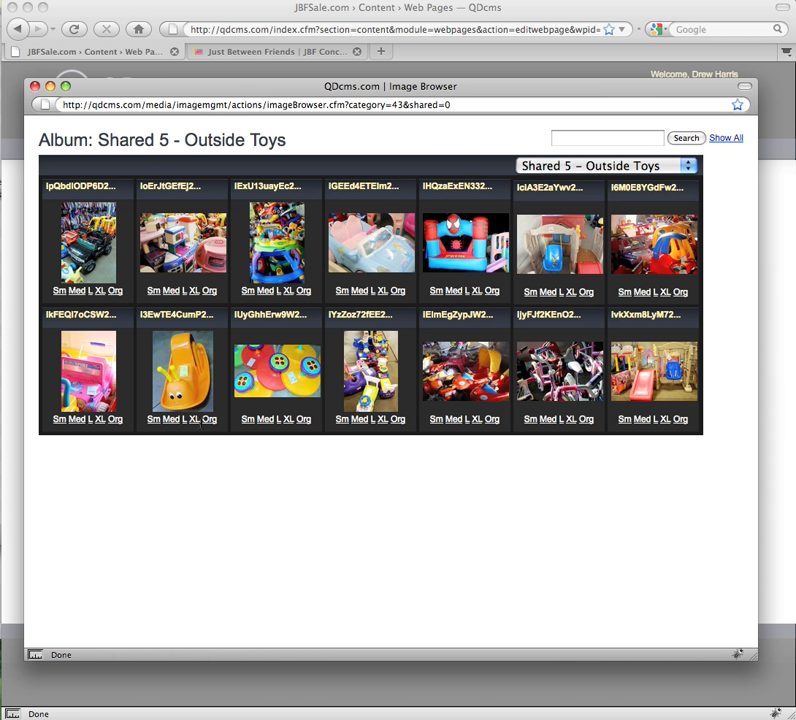
pyautogui.click(186, 423)
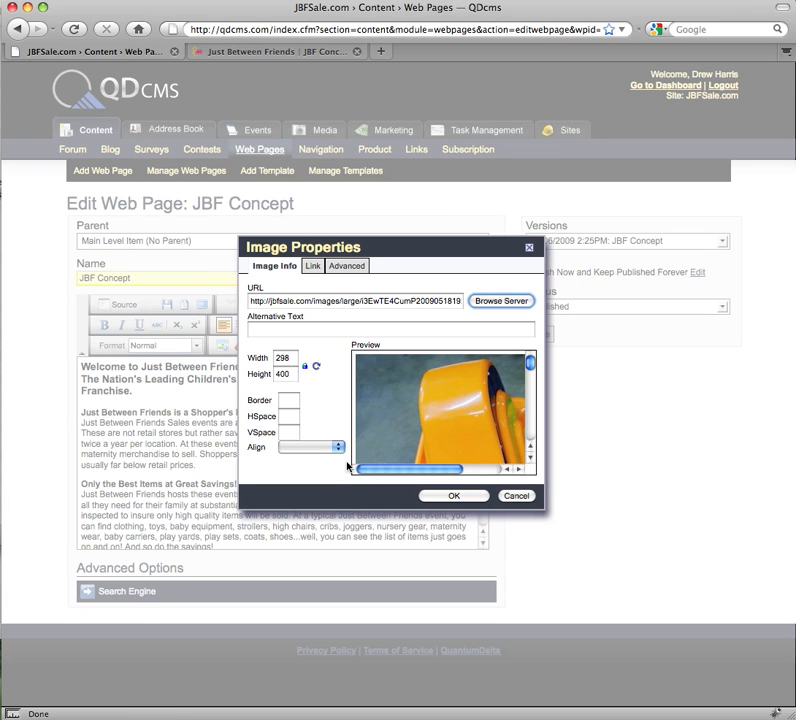
# Set the snail toy image's horizontal and vertical spacing to 5 and its width to 200.
pyautogui.click(287, 418)
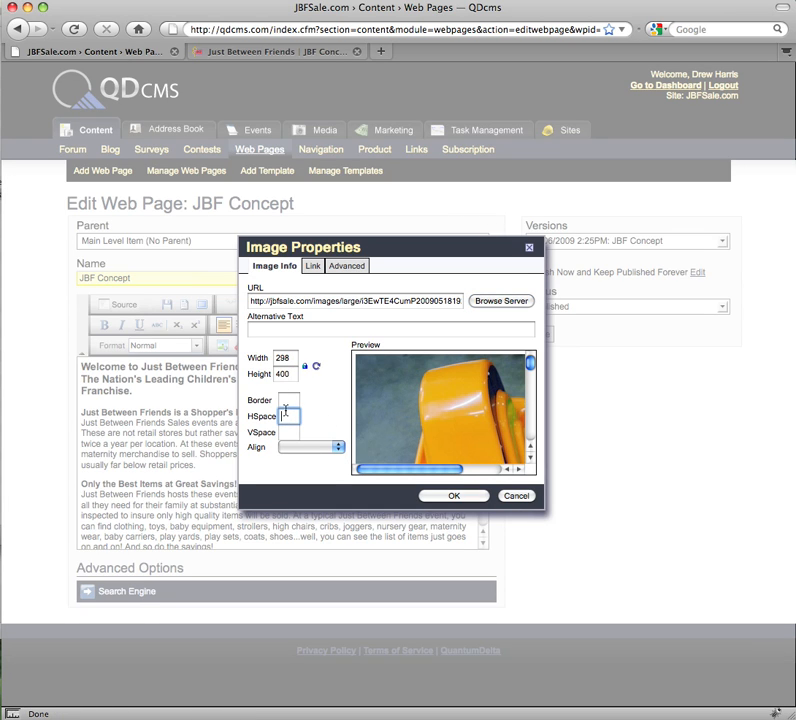
pyautogui.write('5')
pyautogui.press('Tab')
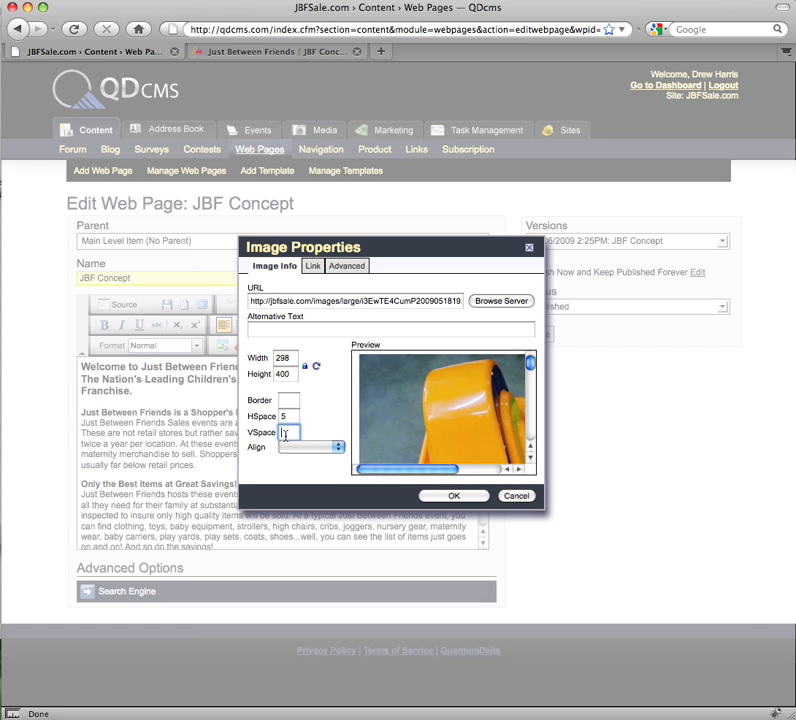
pyautogui.write('5')
pyautogui.doubleClick(285, 357)
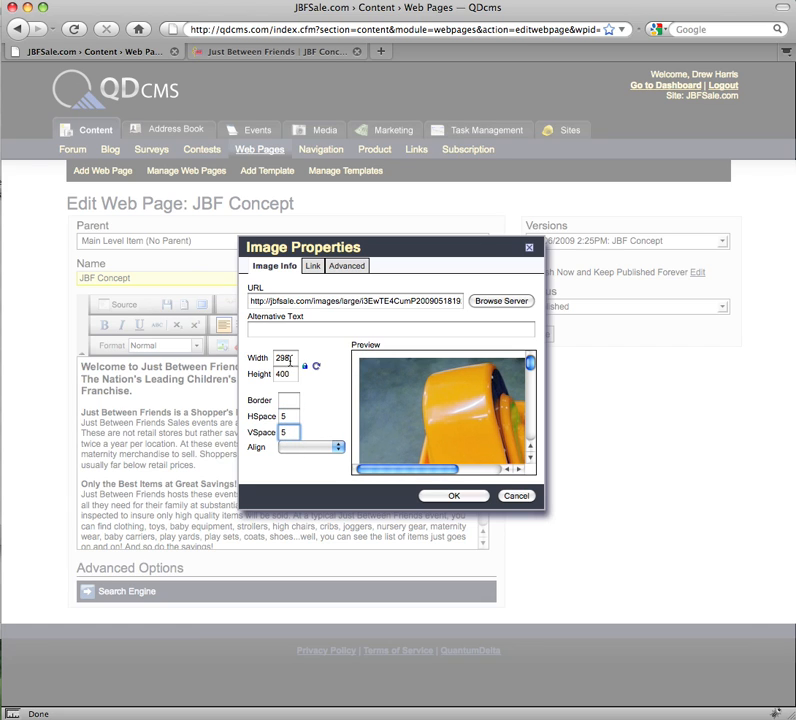
pyautogui.write('200')
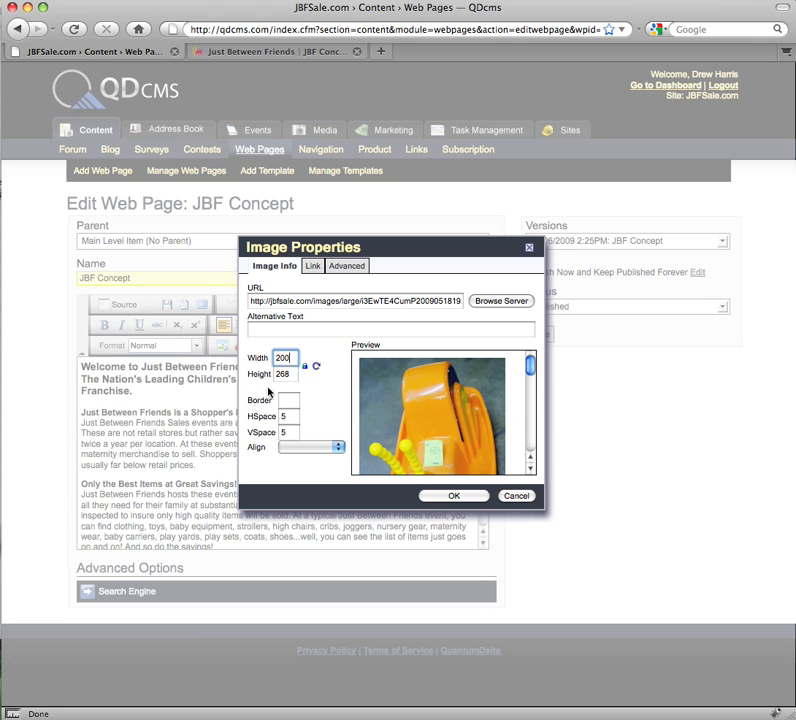
# Give the image the alternative text "nice toy", border 0 and Left alignment, and insert it into the page body.
pyautogui.click(275, 329)
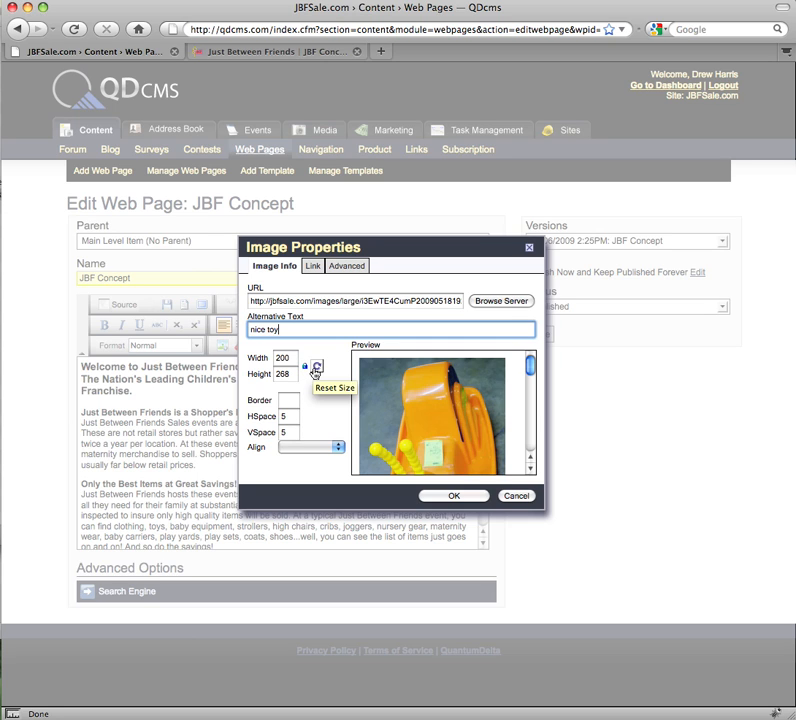
pyautogui.click(289, 417)
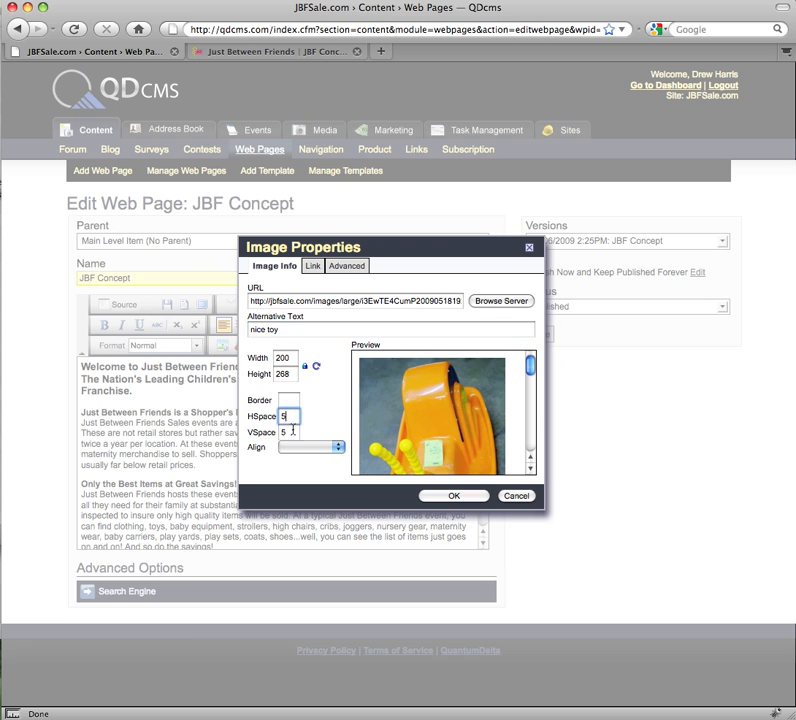
pyautogui.click(291, 433)
pyautogui.click(298, 404)
pyautogui.write('0')
pyautogui.click(305, 447)
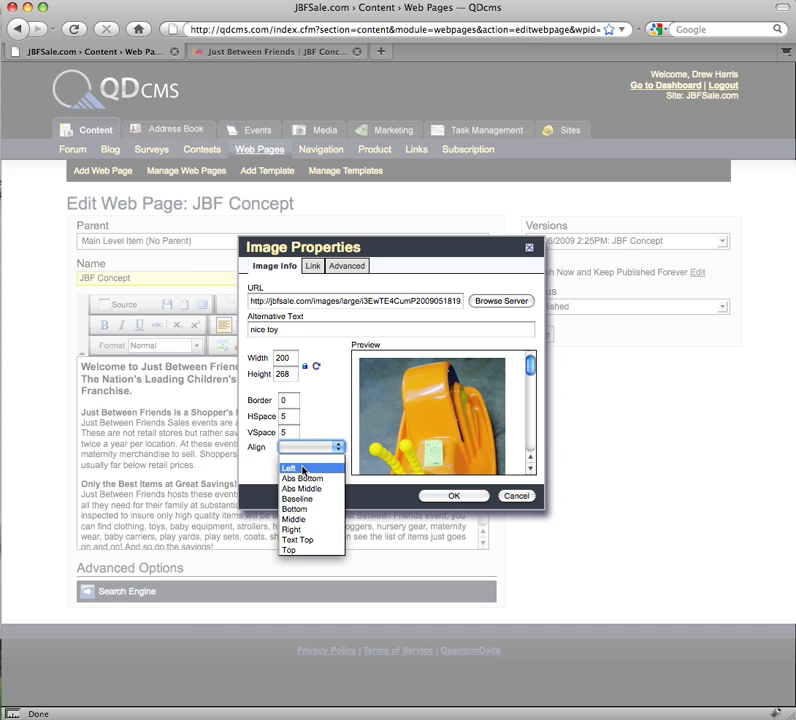
pyautogui.click(305, 469)
pyautogui.click(300, 331)
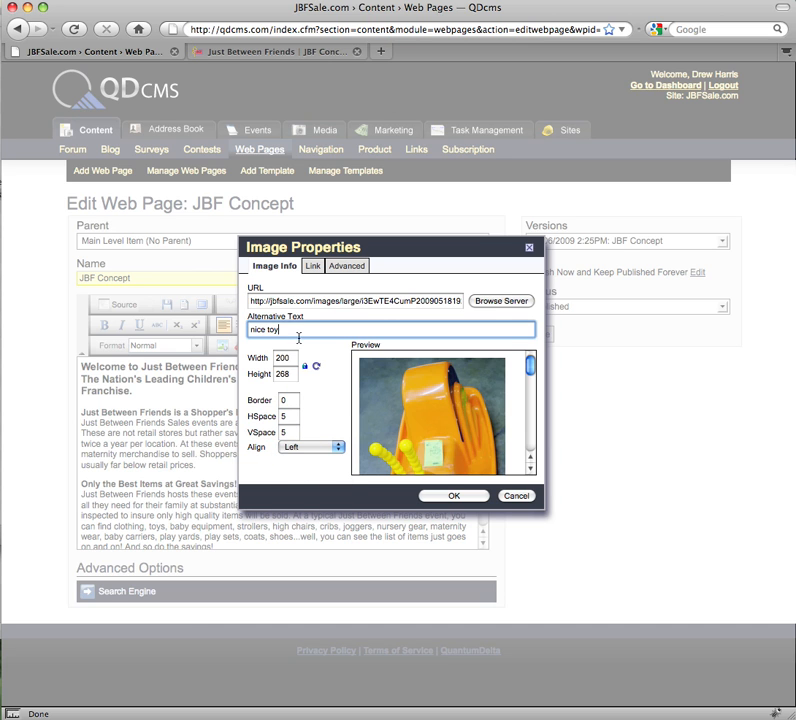
pyautogui.click(445, 497)
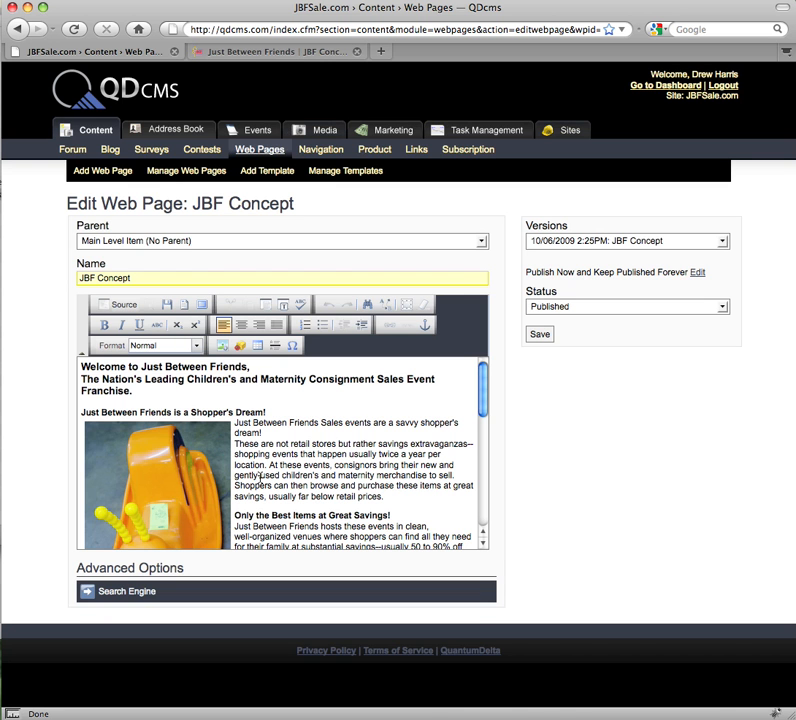
pyautogui.scroll(-3, 278, 452)
pyautogui.scroll(-2, 279, 452)
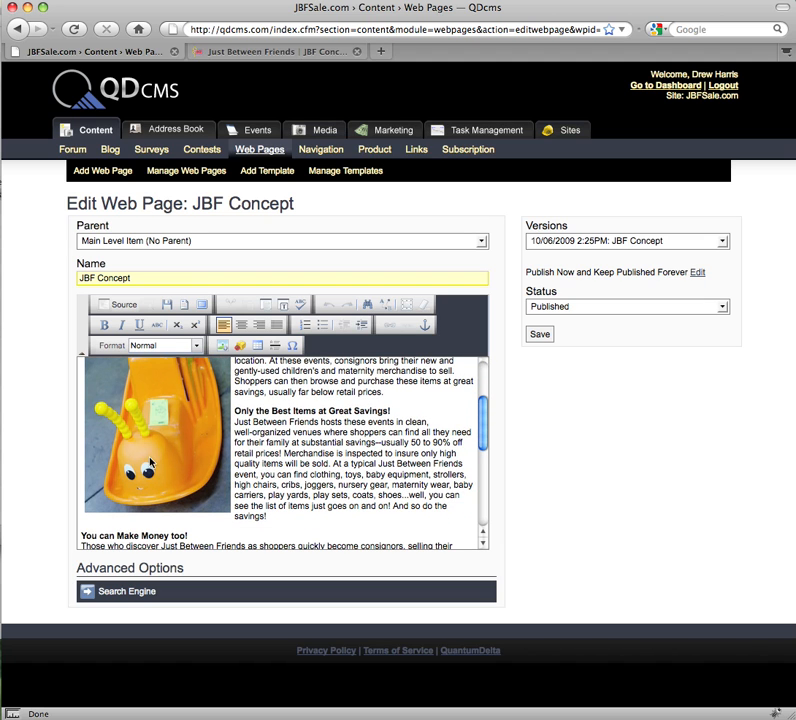
pyautogui.scroll(3, 162, 462)
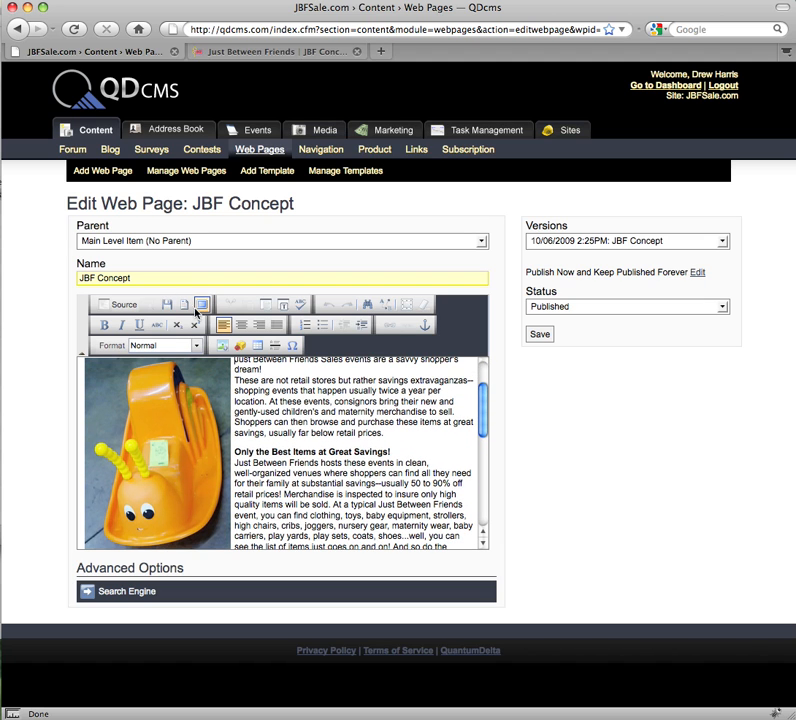
# Return to the list of managed web pages, briefly opening Privacy Policy and going back to the list.
pyautogui.click(178, 175)
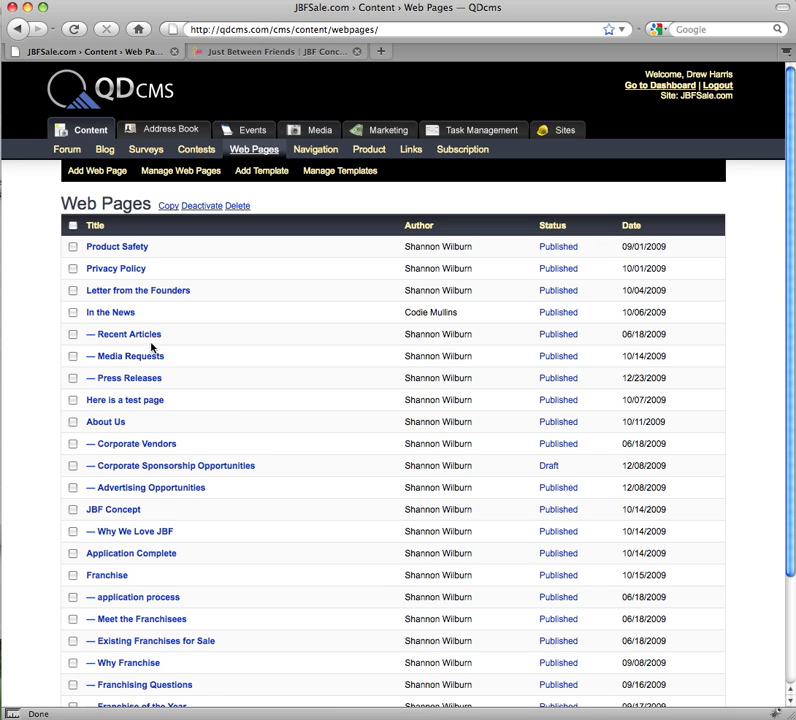
pyautogui.click(116, 274)
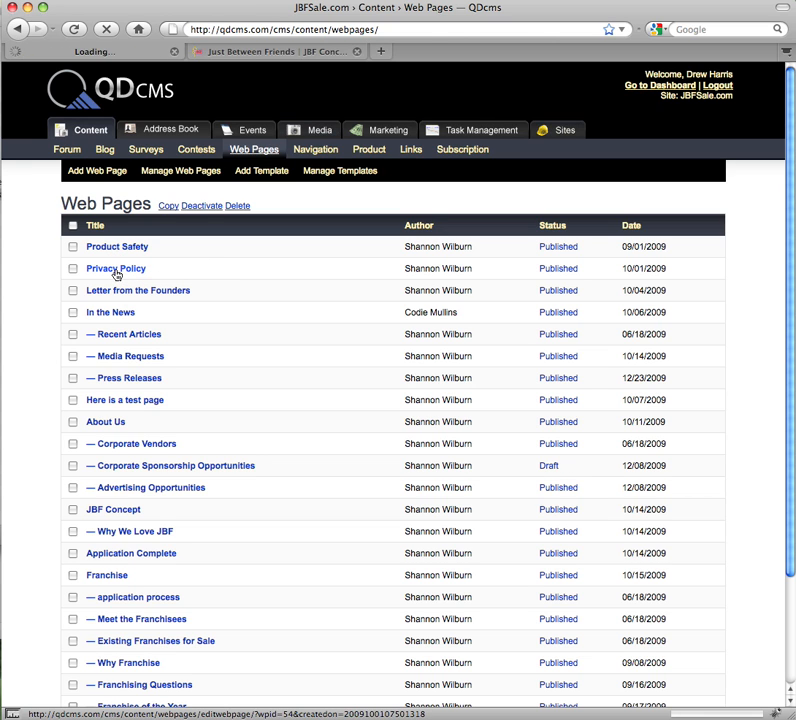
pyautogui.click(16, 30)
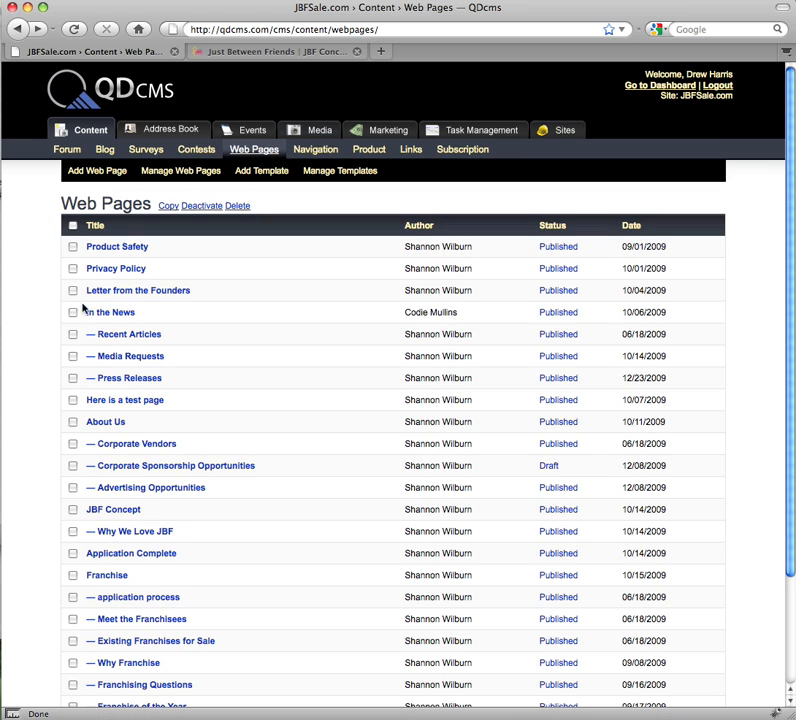
# Select the Letter from the Founders, In the News and Media Requests pages together and clear the selection again.
pyautogui.click(72, 290)
pyautogui.click(72, 312)
pyautogui.click(72, 356)
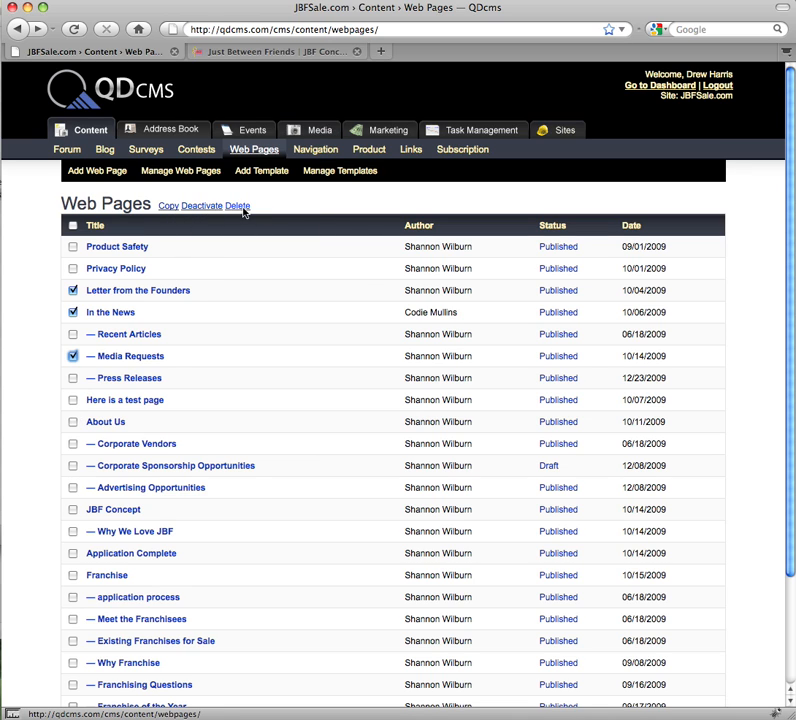
pyautogui.click(72, 356)
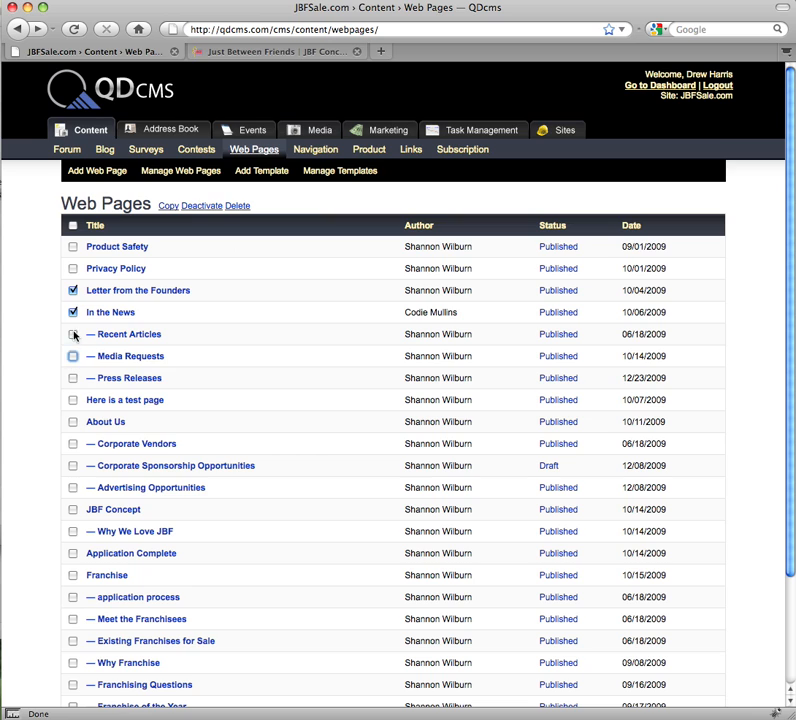
pyautogui.click(72, 312)
pyautogui.click(72, 290)
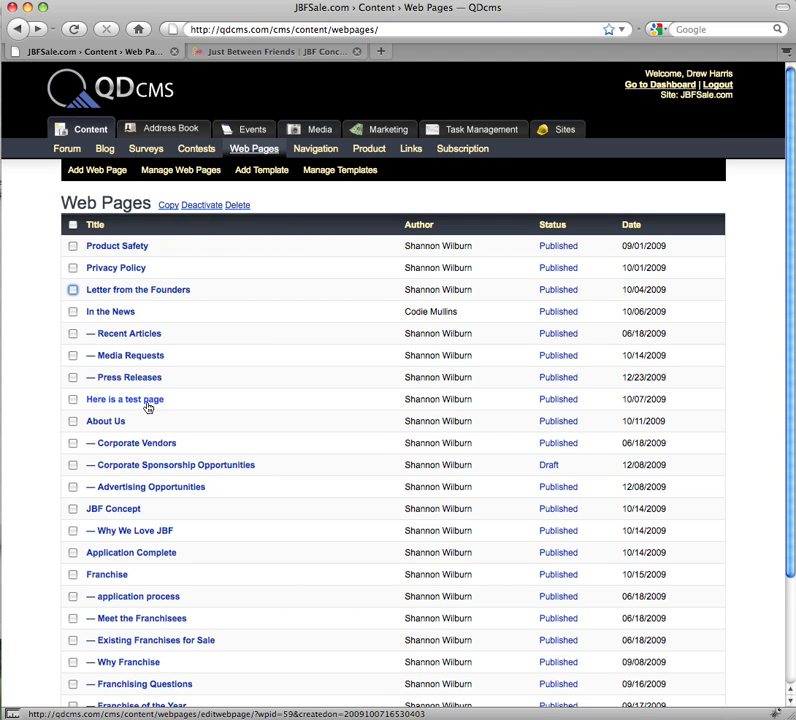
# Make a copy of the JBF Concept page from the list of web pages.
pyautogui.scroll(-3, 147, 407)
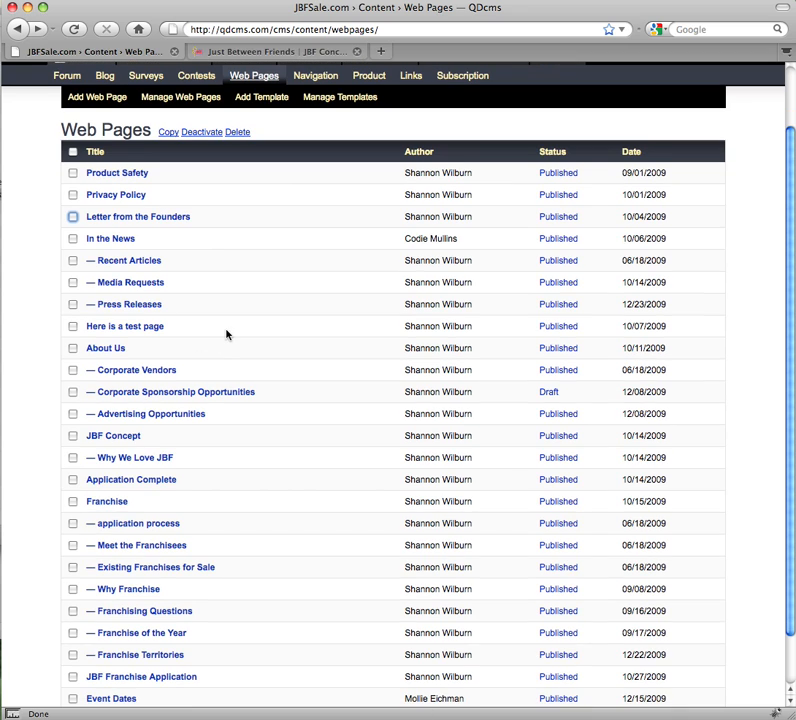
pyautogui.scroll(-1, 66, 442)
pyautogui.scroll(-1, 66, 444)
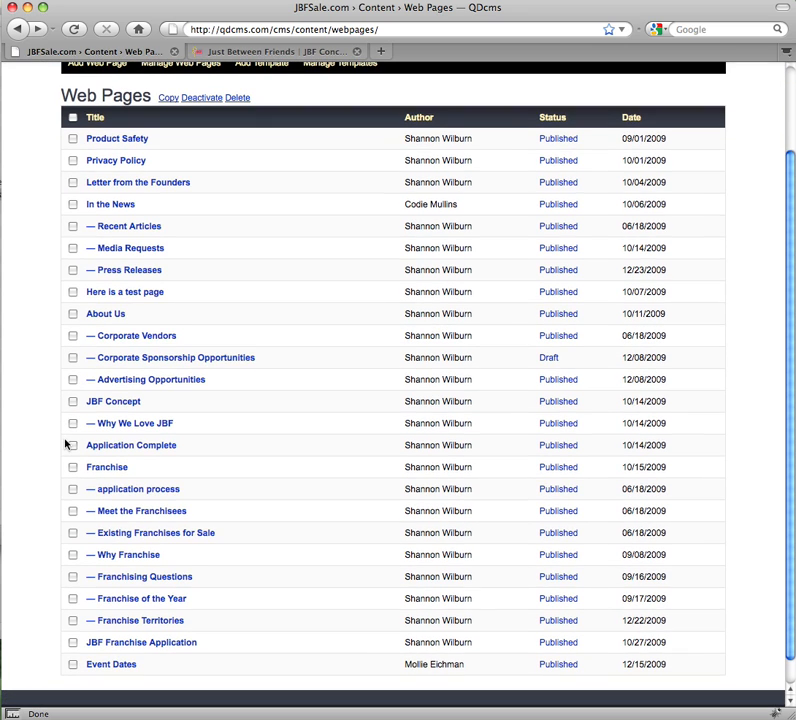
pyautogui.scroll(1, 66, 444)
pyautogui.scroll(-1, 66, 444)
pyautogui.click(72, 402)
pyautogui.click(168, 98)
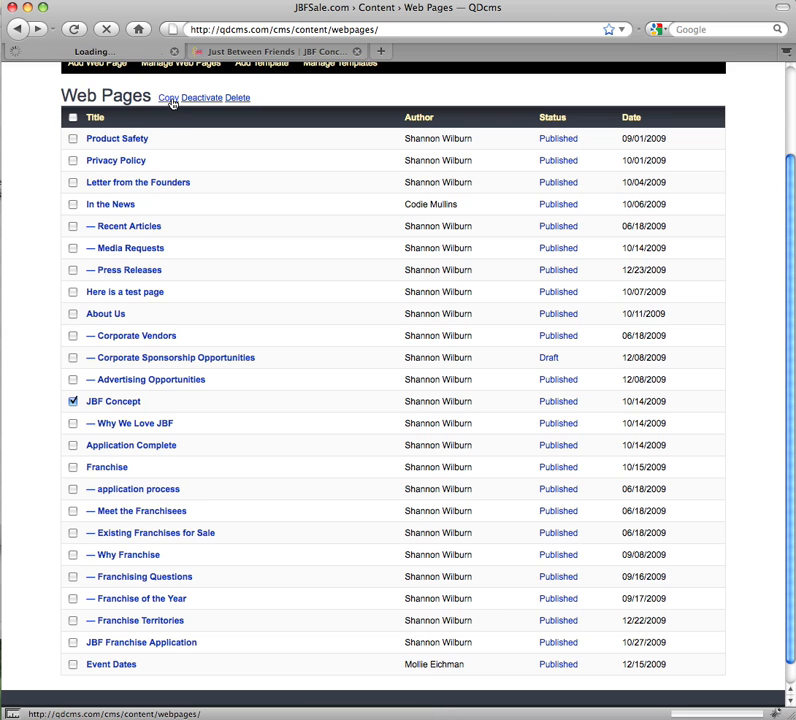